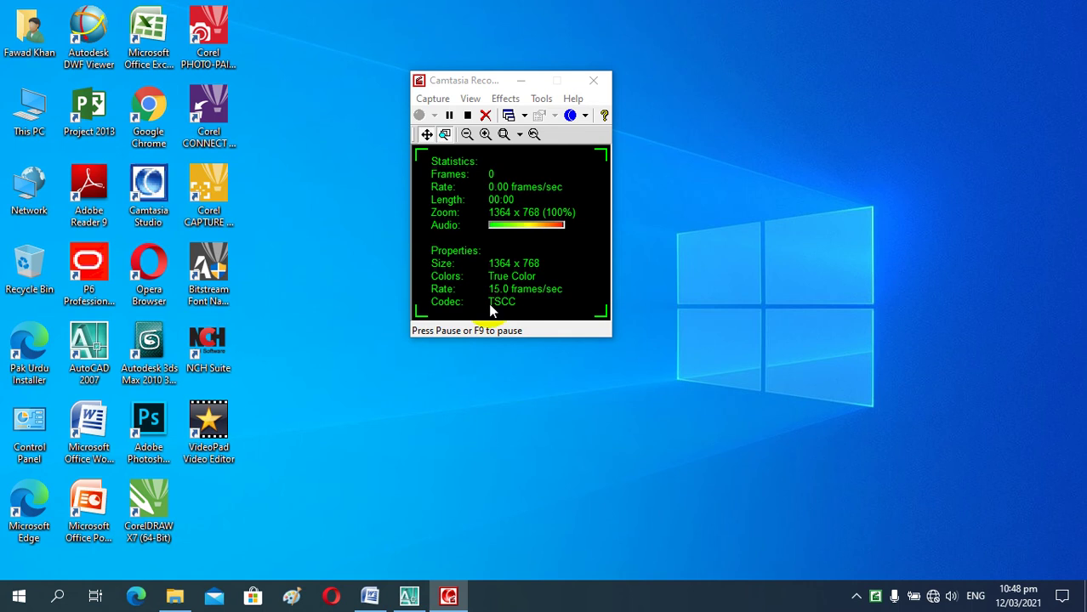
Restore the YOU TUBE CHANNEL.docx Word window from the taskbar.
{"action": "left_click", "coordinate": [369, 595]}
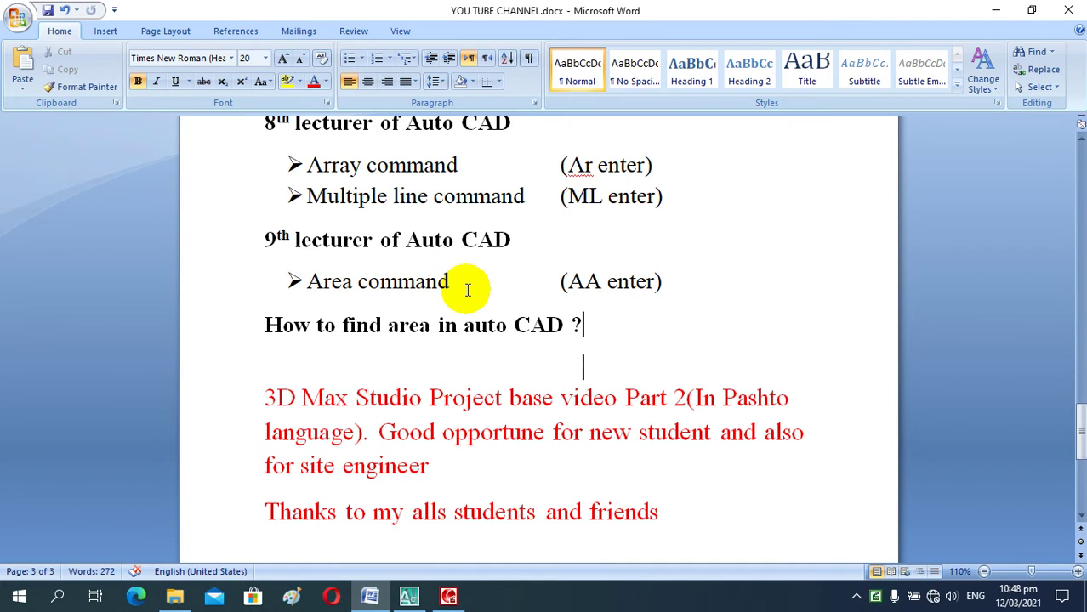
{"action": "scroll", "coordinate": [459, 290], "scroll_direction": "up", "scroll_amount": 2}
{"action": "scroll", "coordinate": [442, 290], "scroll_direction": "up", "scroll_amount": 3}
{"action": "scroll", "coordinate": [436, 290], "scroll_direction": "up", "scroll_amount": 4}
{"action": "scroll", "coordinate": [436, 290], "scroll_direction": "up", "scroll_amount": 4}
{"action": "scroll", "coordinate": [437, 290], "scroll_direction": "up", "scroll_amount": 5}
{"action": "scroll", "coordinate": [436, 290], "scroll_direction": "up", "scroll_amount": 3}
{"action": "scroll", "coordinate": [436, 290], "scroll_direction": "up", "scroll_amount": 2}
{"action": "scroll", "coordinate": [436, 290], "scroll_direction": "up", "scroll_amount": 2}
{"action": "scroll", "coordinate": [436, 290], "scroll_direction": "up", "scroll_amount": 4}
{"action": "scroll", "coordinate": [436, 290], "scroll_direction": "up", "scroll_amount": 2}
{"action": "scroll", "coordinate": [436, 290], "scroll_direction": "up", "scroll_amount": 2}
{"action": "scroll", "coordinate": [436, 290], "scroll_direction": "up", "scroll_amount": 2}
{"action": "scroll", "coordinate": [436, 290], "scroll_direction": "up", "scroll_amount": 2}
{"action": "scroll", "coordinate": [437, 290], "scroll_direction": "up", "scroll_amount": 3}
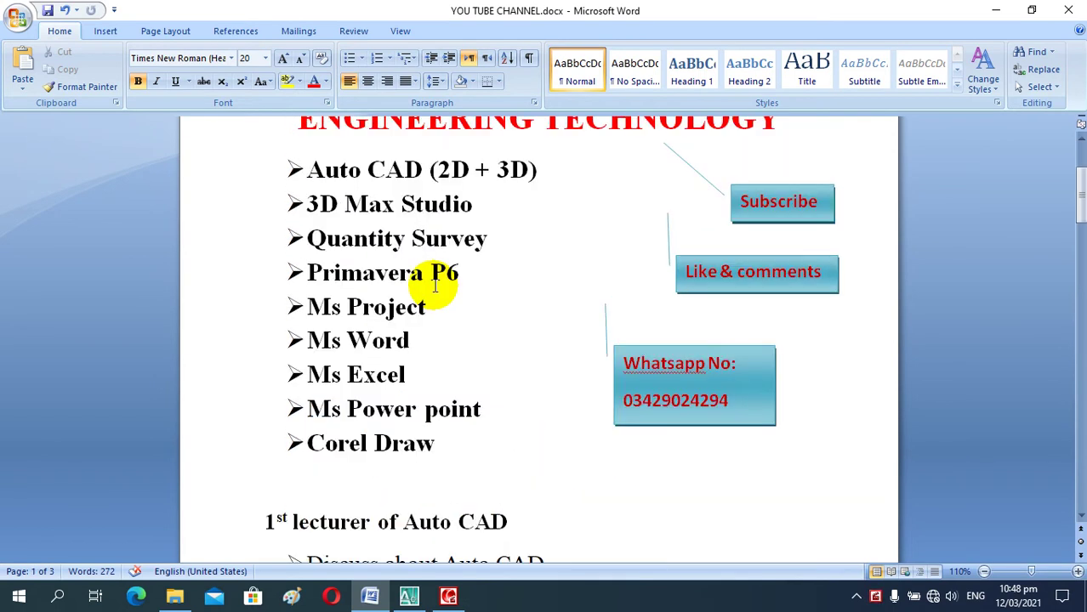
{"action": "scroll", "coordinate": [433, 286], "scroll_direction": "up", "scroll_amount": 1}
{"action": "scroll", "coordinate": [478, 247], "scroll_direction": "up", "scroll_amount": 1}
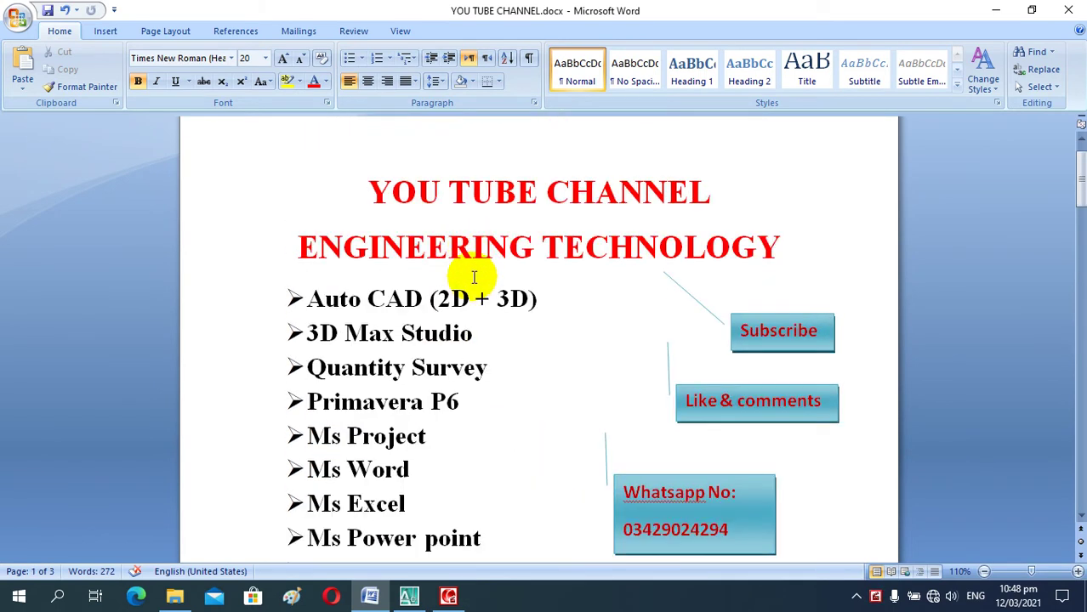
{"action": "scroll", "coordinate": [474, 281], "scroll_direction": "down", "scroll_amount": 1}
{"action": "scroll", "coordinate": [473, 281], "scroll_direction": "down", "scroll_amount": 2}
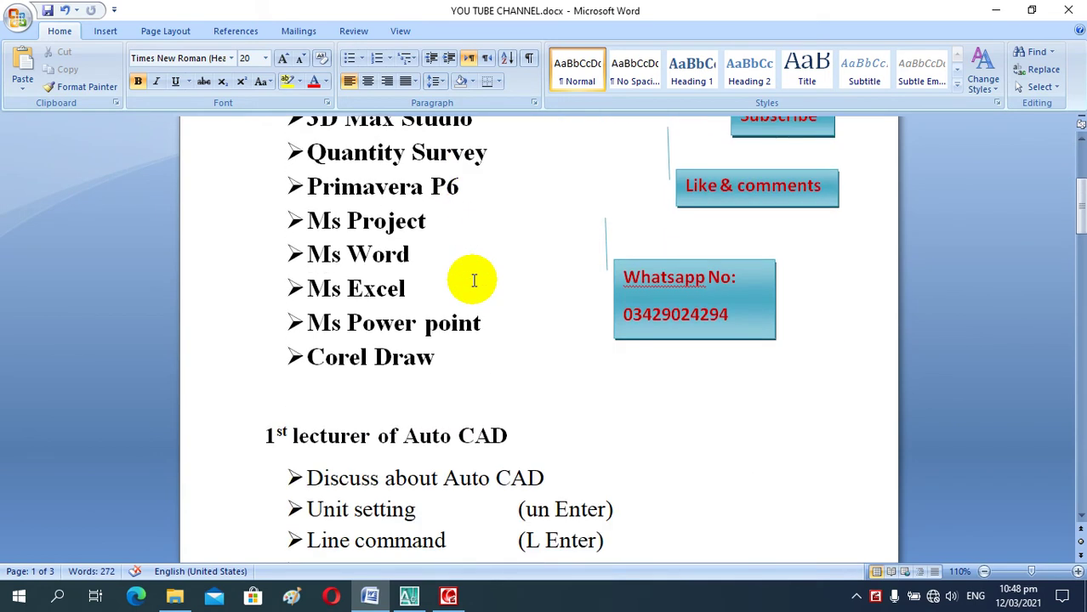
{"action": "scroll", "coordinate": [473, 281], "scroll_direction": "down", "scroll_amount": 1}
{"action": "scroll", "coordinate": [473, 281], "scroll_direction": "down", "scroll_amount": 1}
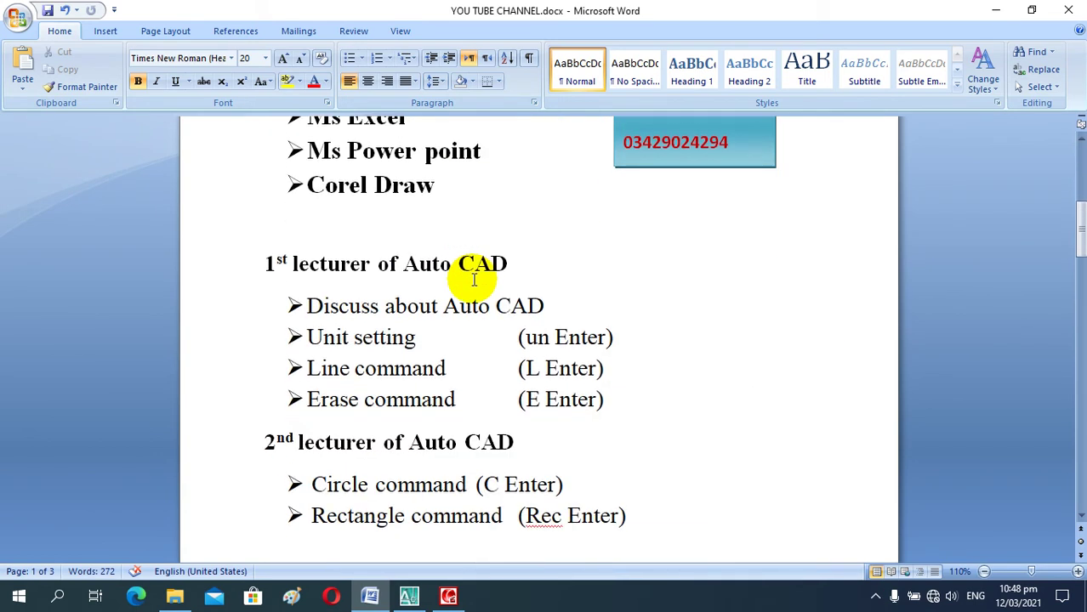
{"action": "scroll", "coordinate": [474, 280], "scroll_direction": "down", "scroll_amount": 2}
{"action": "scroll", "coordinate": [474, 280], "scroll_direction": "down", "scroll_amount": 1}
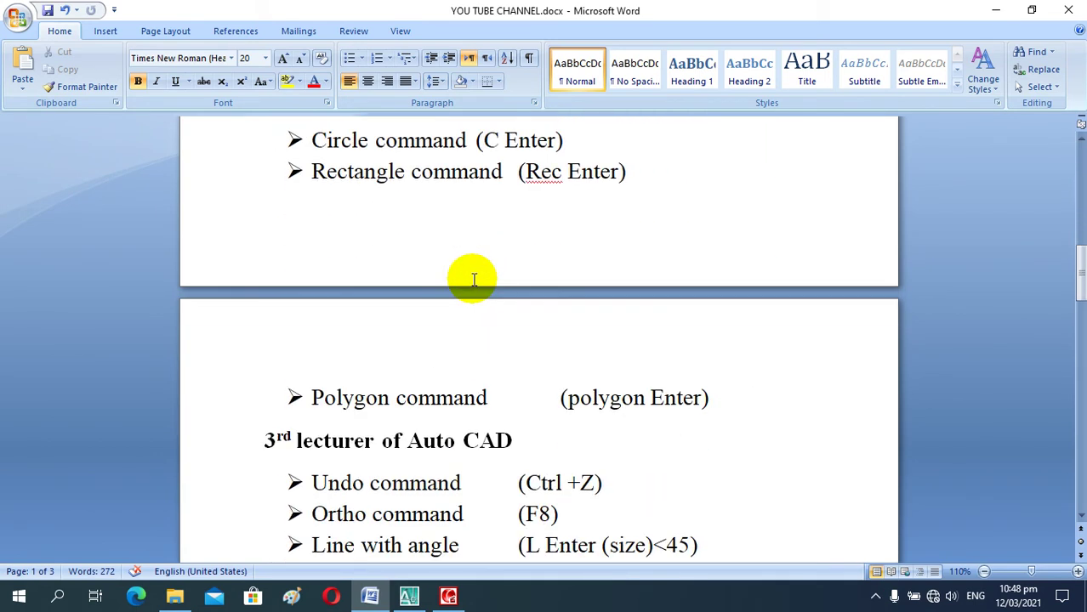
{"action": "scroll", "coordinate": [474, 281], "scroll_direction": "down", "scroll_amount": 1}
{"action": "scroll", "coordinate": [473, 281], "scroll_direction": "down", "scroll_amount": 3}
{"action": "scroll", "coordinate": [474, 281], "scroll_direction": "down", "scroll_amount": 2}
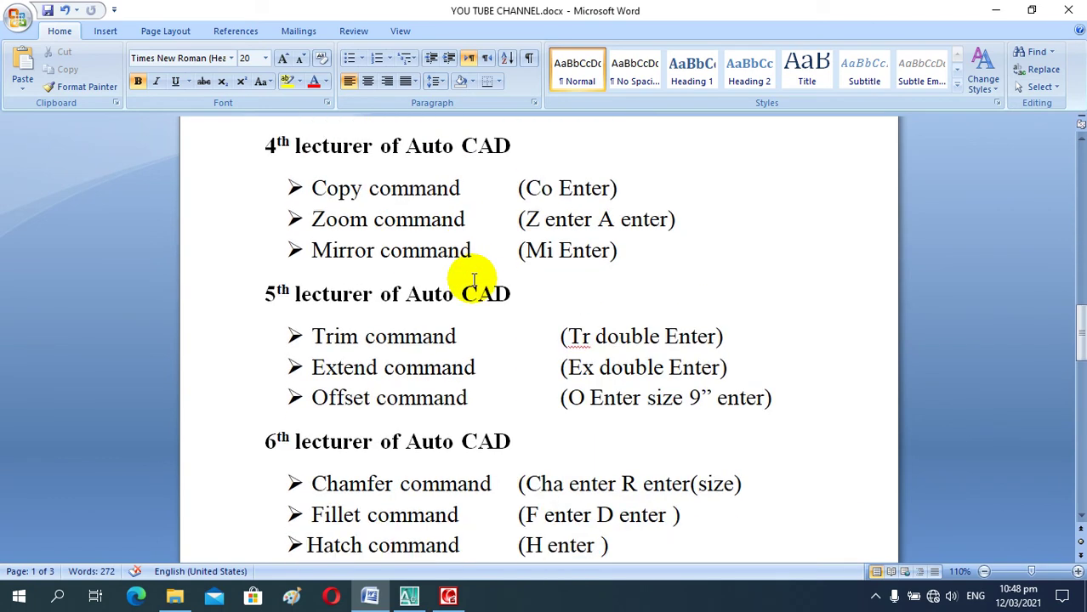
{"action": "scroll", "coordinate": [474, 281], "scroll_direction": "down", "scroll_amount": 2}
{"action": "scroll", "coordinate": [473, 280], "scroll_direction": "down", "scroll_amount": 1}
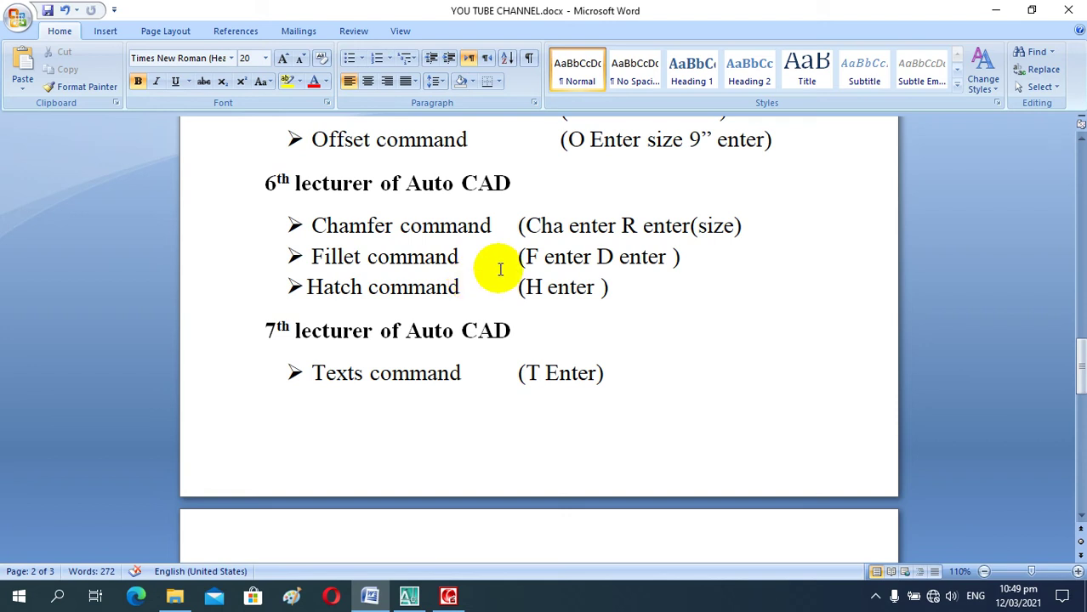
{"action": "scroll", "coordinate": [500, 269], "scroll_direction": "down", "scroll_amount": 5}
{"action": "scroll", "coordinate": [502, 267], "scroll_direction": "down", "scroll_amount": 2}
{"action": "scroll", "coordinate": [503, 266], "scroll_direction": "down", "scroll_amount": 2}
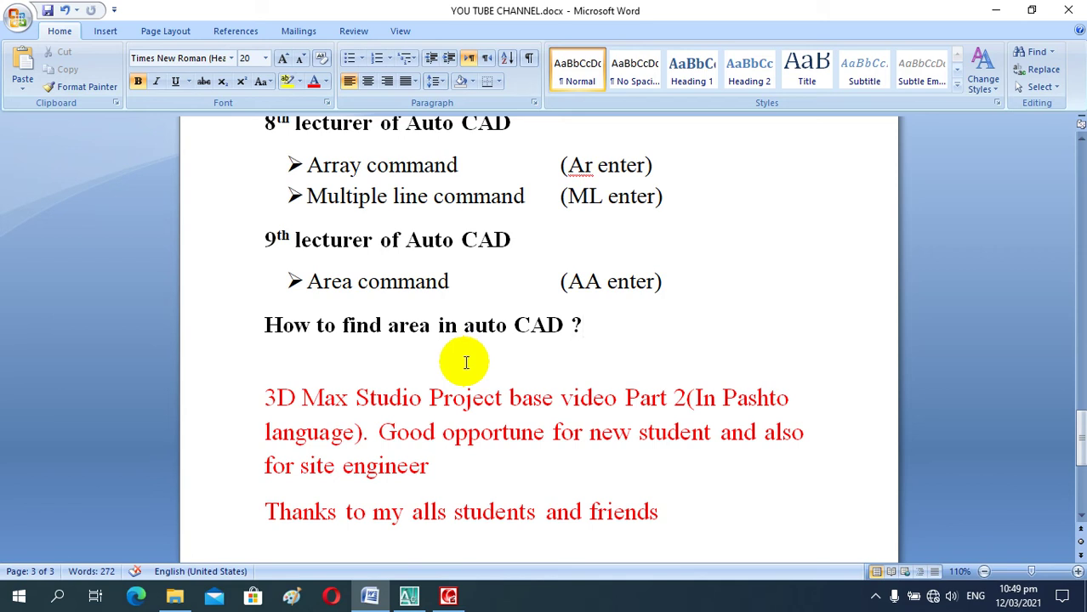
In the 25' by 50' drawing, draw a rectangle beside the floor plan with REC.
{"action": "left_click", "coordinate": [411, 600]}
{"action": "scroll", "coordinate": [442, 377], "scroll_direction": "down", "scroll_amount": 3}
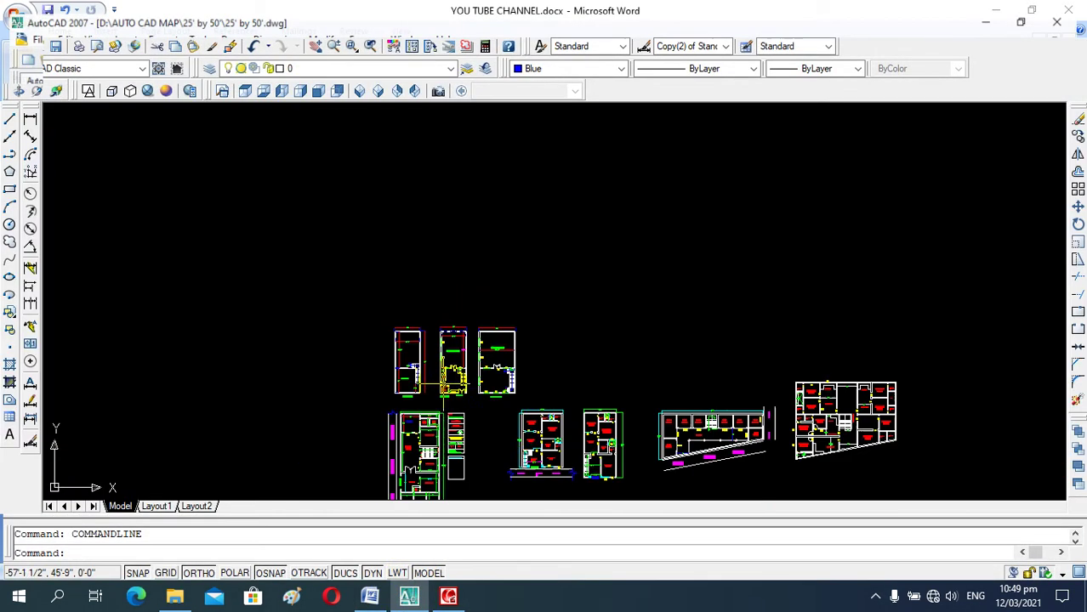
{"action": "scroll", "coordinate": [505, 453], "scroll_direction": "up", "scroll_amount": 5}
{"action": "scroll", "coordinate": [489, 441], "scroll_direction": "down", "scroll_amount": 5}
{"action": "scroll", "coordinate": [510, 434], "scroll_direction": "up", "scroll_amount": 5}
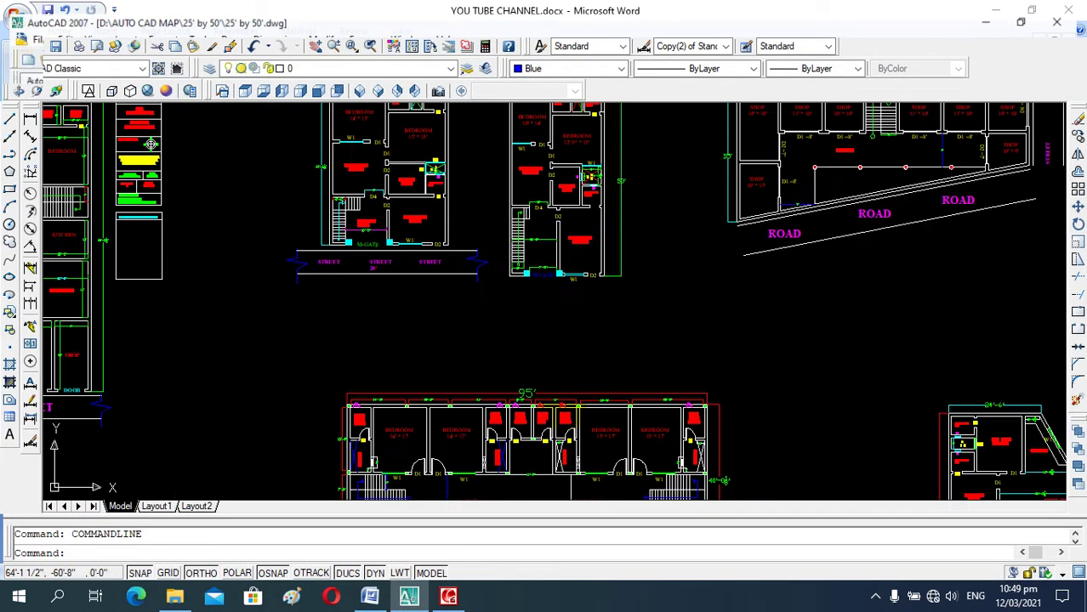
{"action": "scroll", "coordinate": [549, 422], "scroll_direction": "down", "scroll_amount": 5}
{"action": "scroll", "coordinate": [497, 234], "scroll_direction": "up", "scroll_amount": 5}
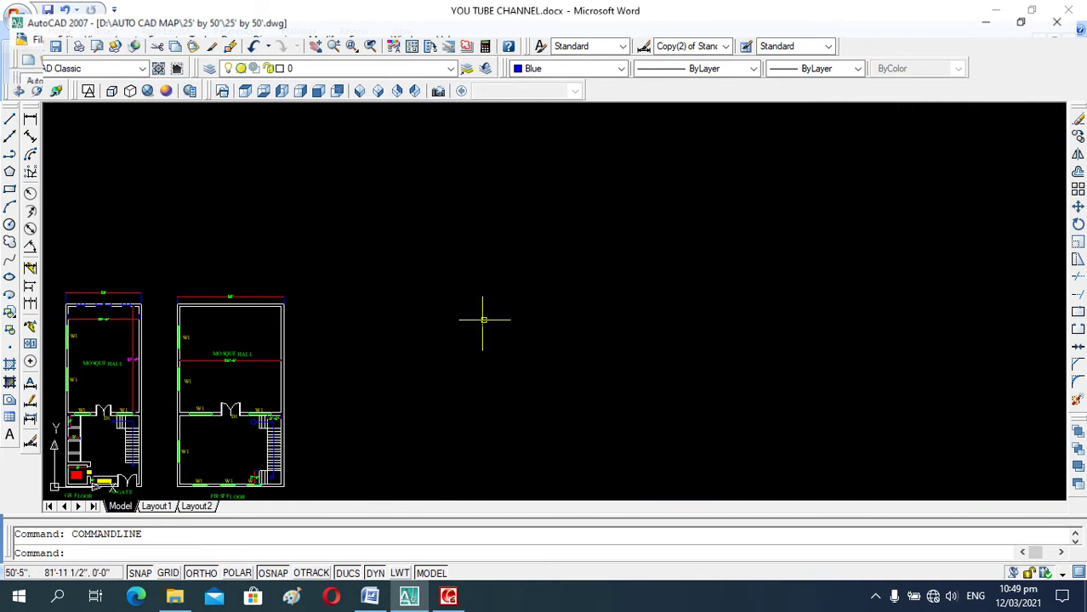
{"action": "scroll", "coordinate": [472, 297], "scroll_direction": "up", "scroll_amount": 3}
{"action": "scroll", "coordinate": [468, 290], "scroll_direction": "down", "scroll_amount": 5}
{"action": "scroll", "coordinate": [466, 238], "scroll_direction": "up", "scroll_amount": 5}
{"action": "key", "text": "Escape"}
{"action": "type", "text": "rec"}
{"action": "key", "text": "Return"}
{"action": "left_click", "coordinate": [414, 204]}
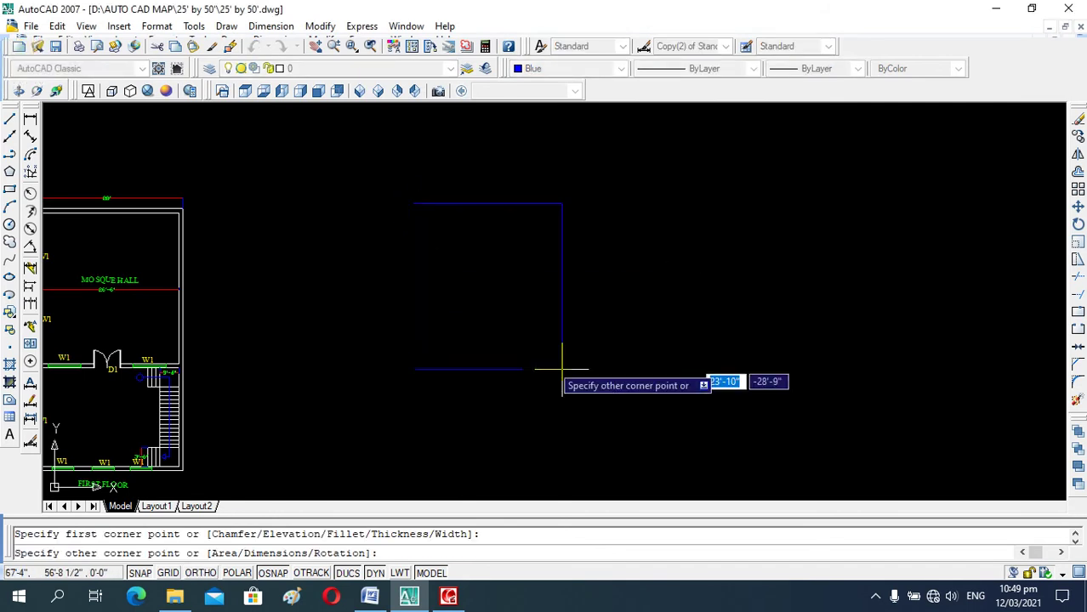
{"action": "left_click", "coordinate": [659, 442]}
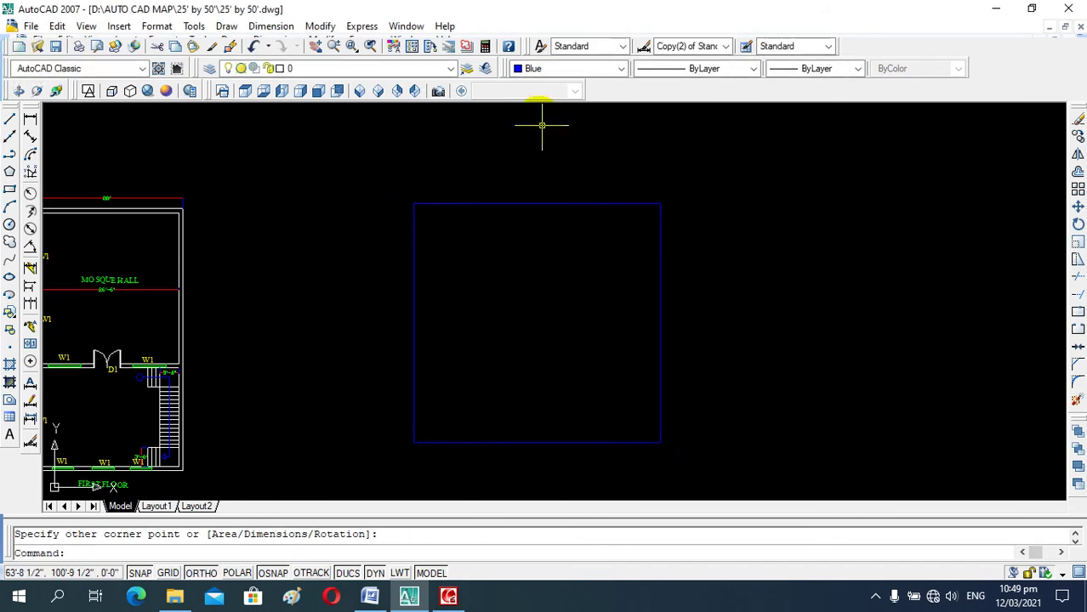
Change the rectangle's colour to ByLayer and make ByLayer the current colour.
{"action": "left_click", "coordinate": [551, 204]}
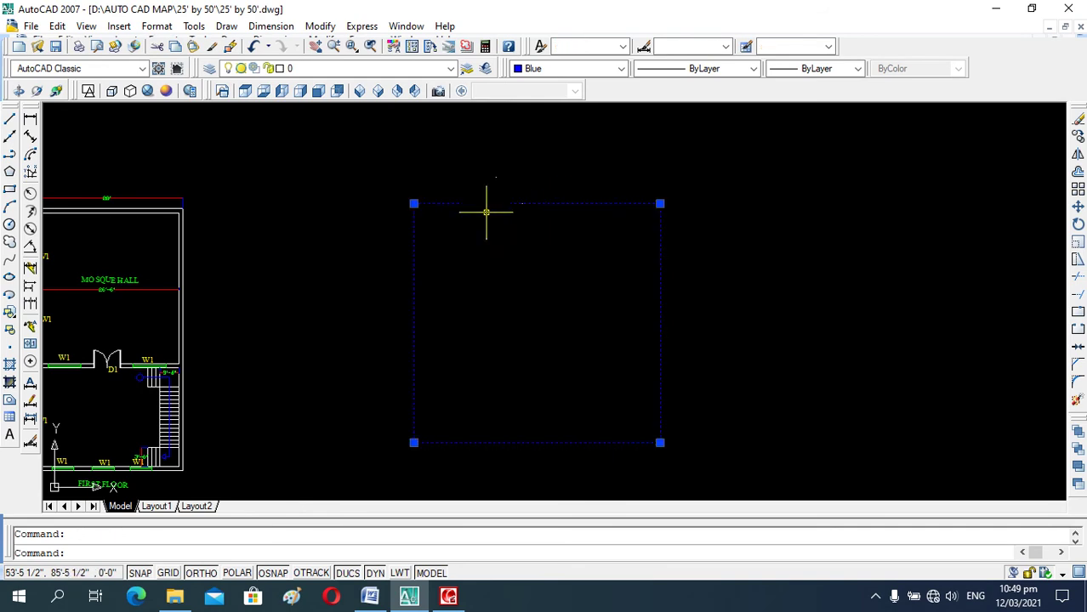
{"action": "left_click", "coordinate": [569, 66]}
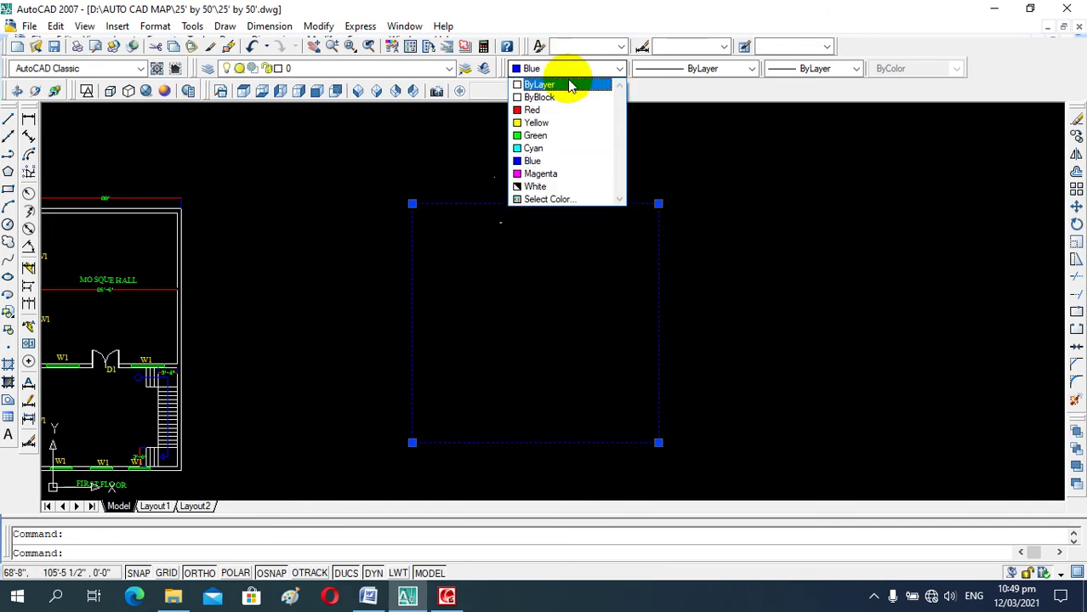
{"action": "left_click", "coordinate": [569, 85]}
{"action": "key", "text": "Escape"}
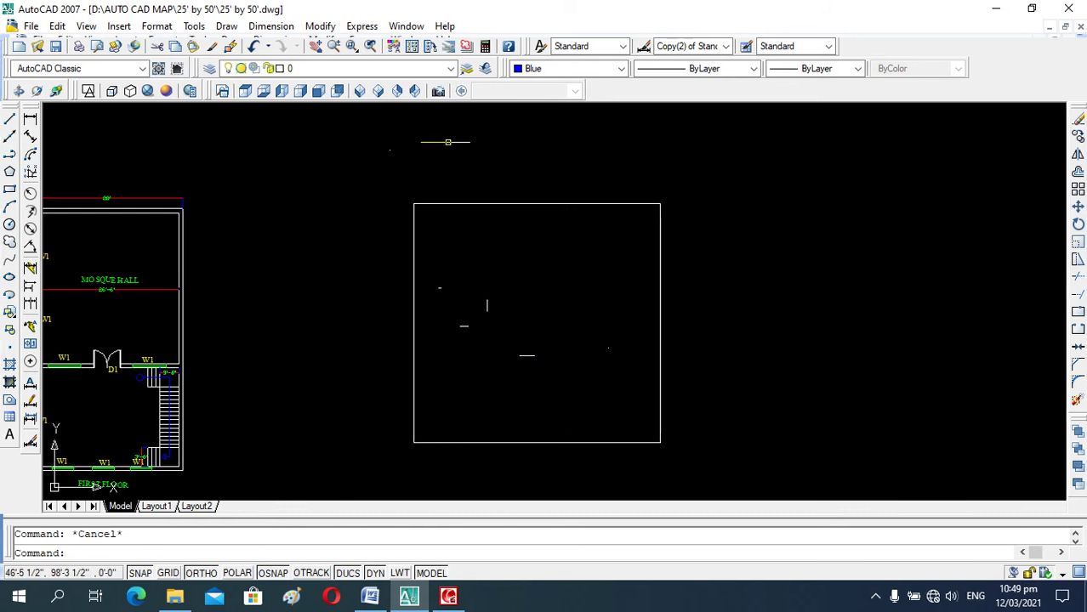
{"action": "left_click", "coordinate": [566, 68]}
{"action": "left_click", "coordinate": [565, 82]}
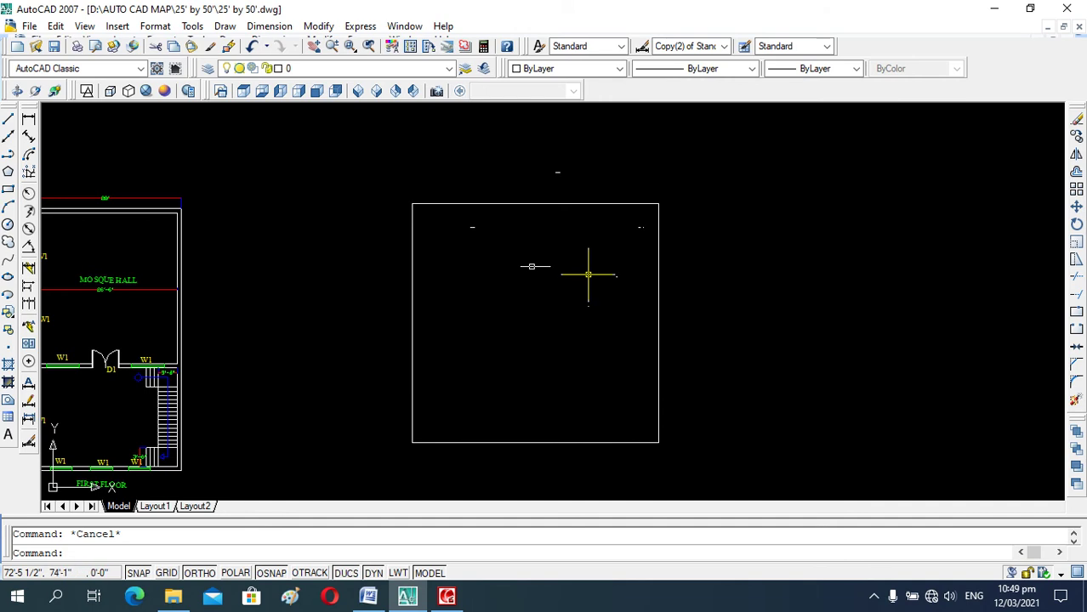
Use AA on the four rectangle corners: 284558.3 sq in (1976.099 sq ft), perimeter 177'-10".
{"action": "type", "text": "aa"}
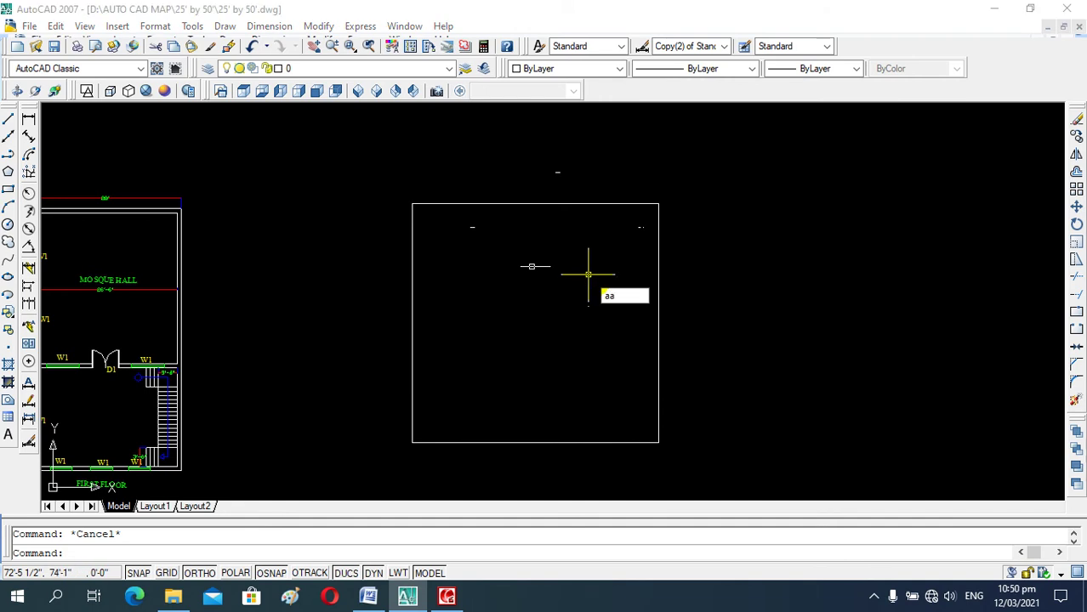
{"action": "key", "text": "Return"}
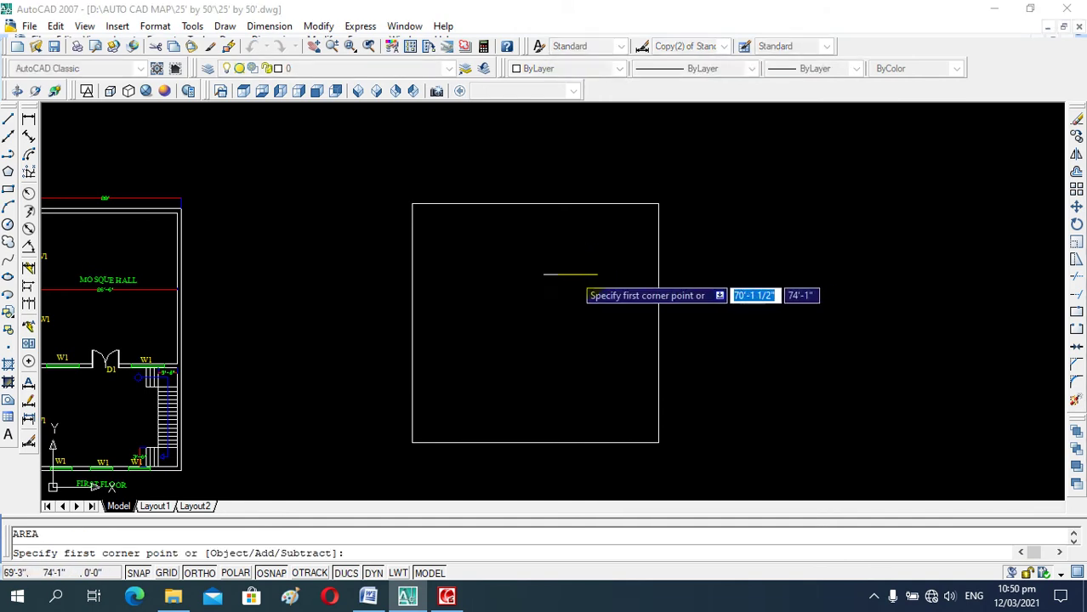
{"action": "left_click", "coordinate": [412, 204]}
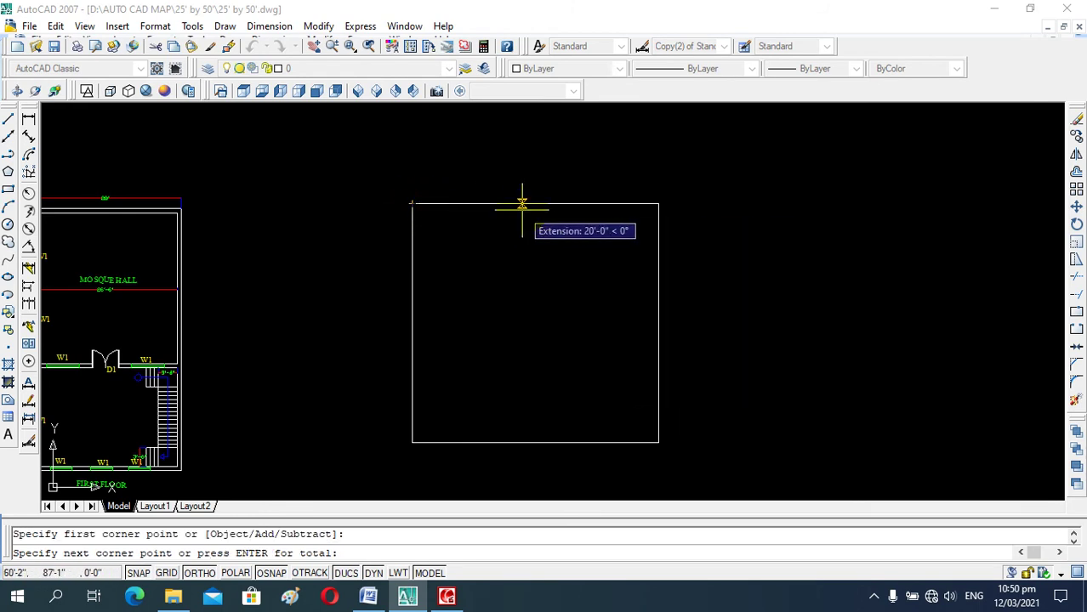
{"action": "left_click", "coordinate": [658, 204]}
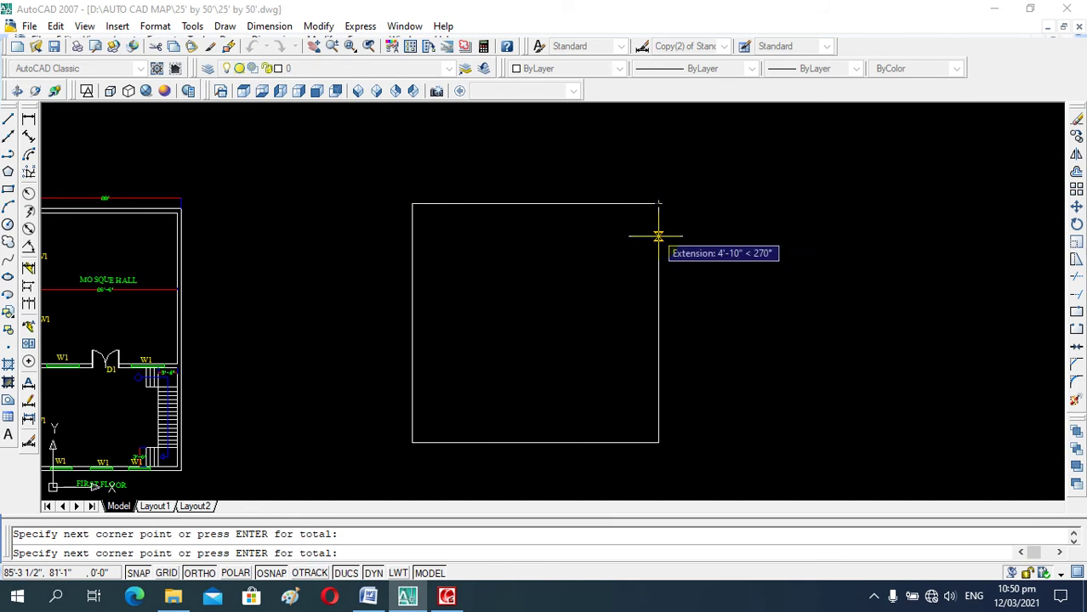
{"action": "left_click", "coordinate": [658, 442]}
{"action": "left_click", "coordinate": [412, 442]}
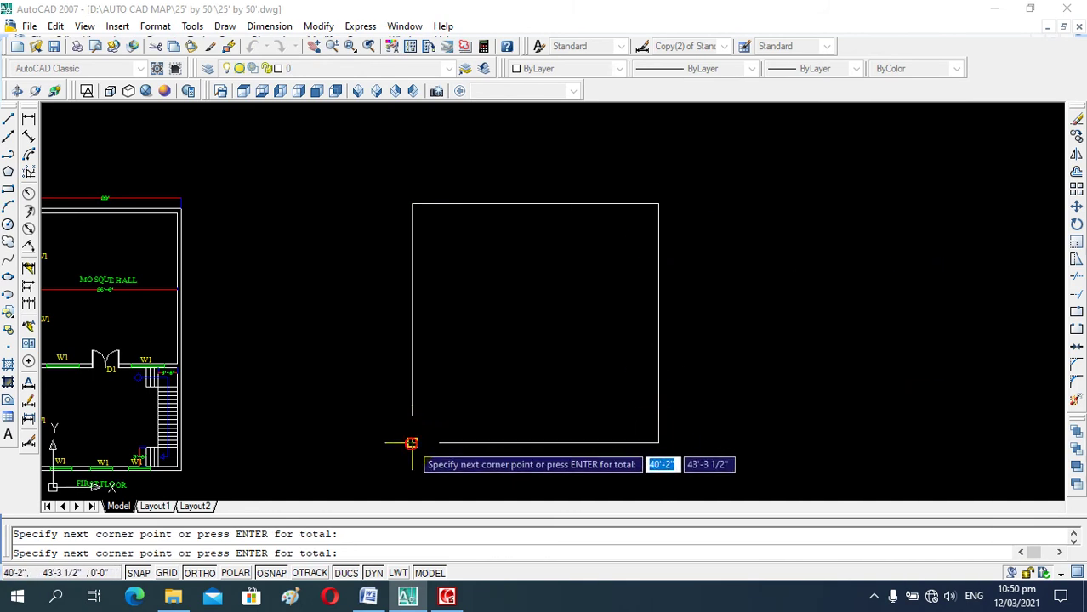
{"action": "left_click", "coordinate": [412, 203]}
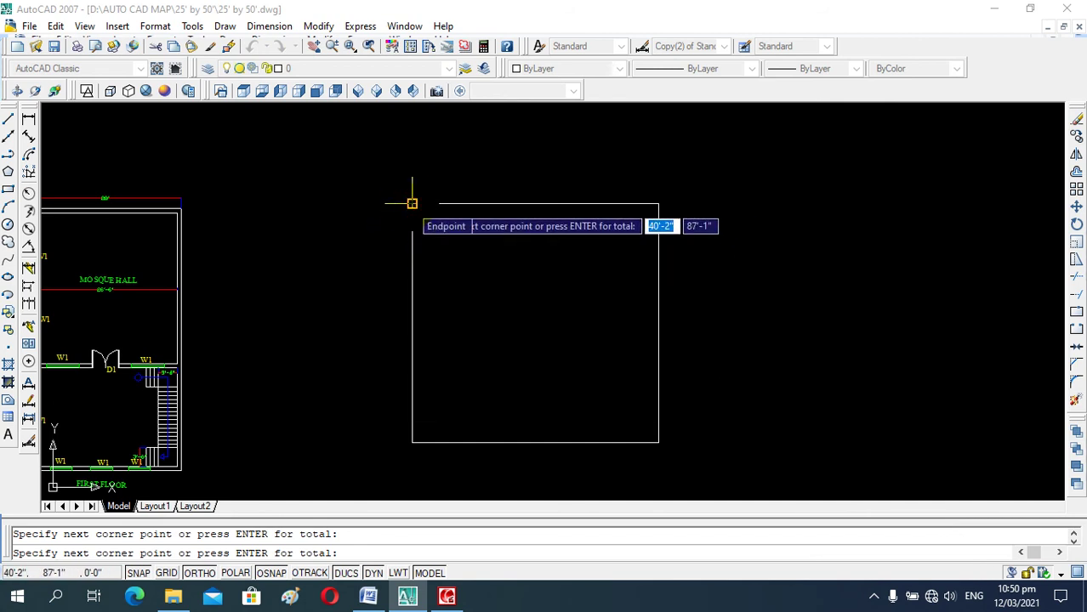
{"action": "key", "text": "Return"}
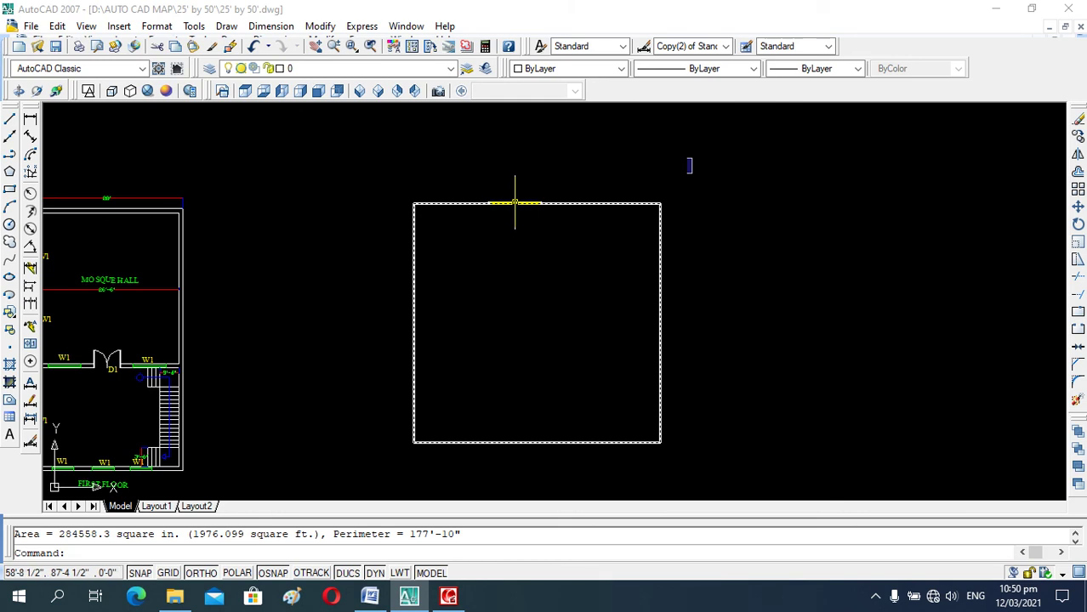
Delete the rectangle.
{"action": "left_click", "coordinate": [515, 202]}
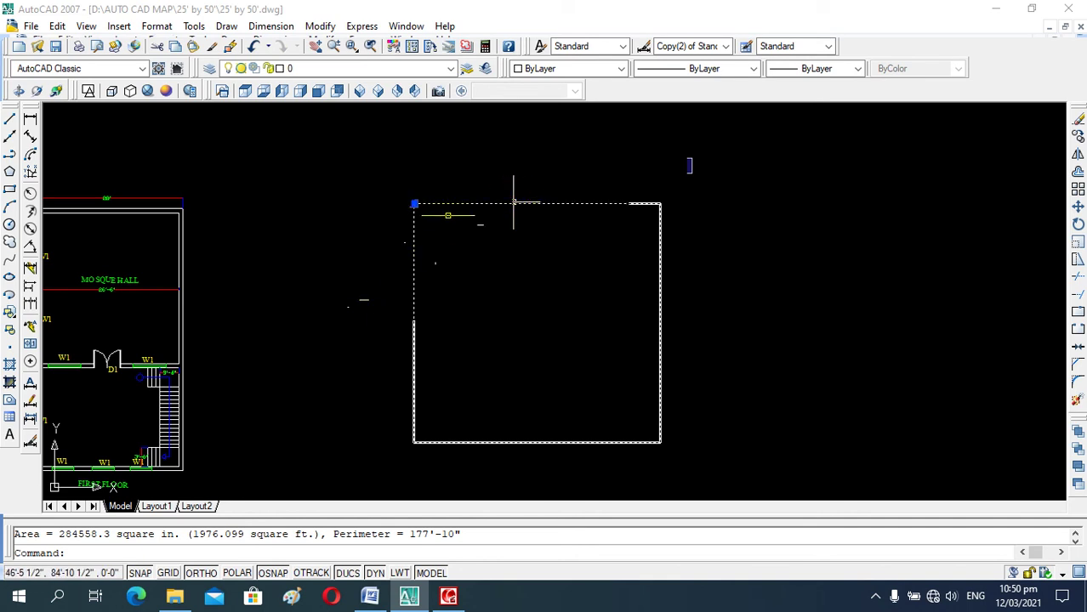
{"action": "key", "text": "Delete"}
{"action": "key", "text": "Escape"}
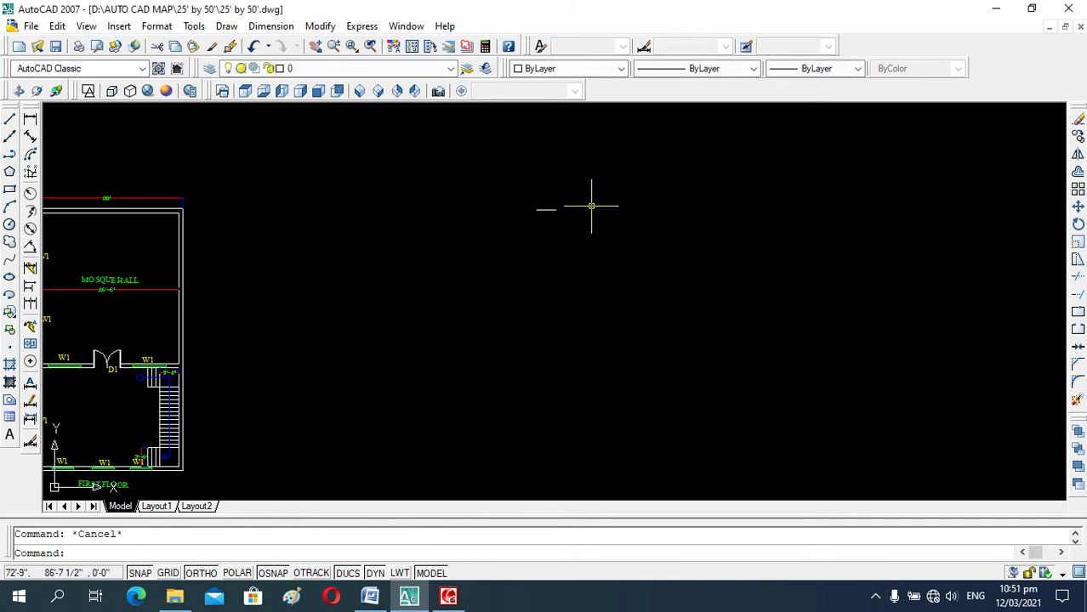
With Ortho off, draw an irregular outline of connected lines closing at its start point.
{"action": "type", "text": "l"}
{"action": "key", "text": "Return"}
{"action": "left_click", "coordinate": [421, 222]}
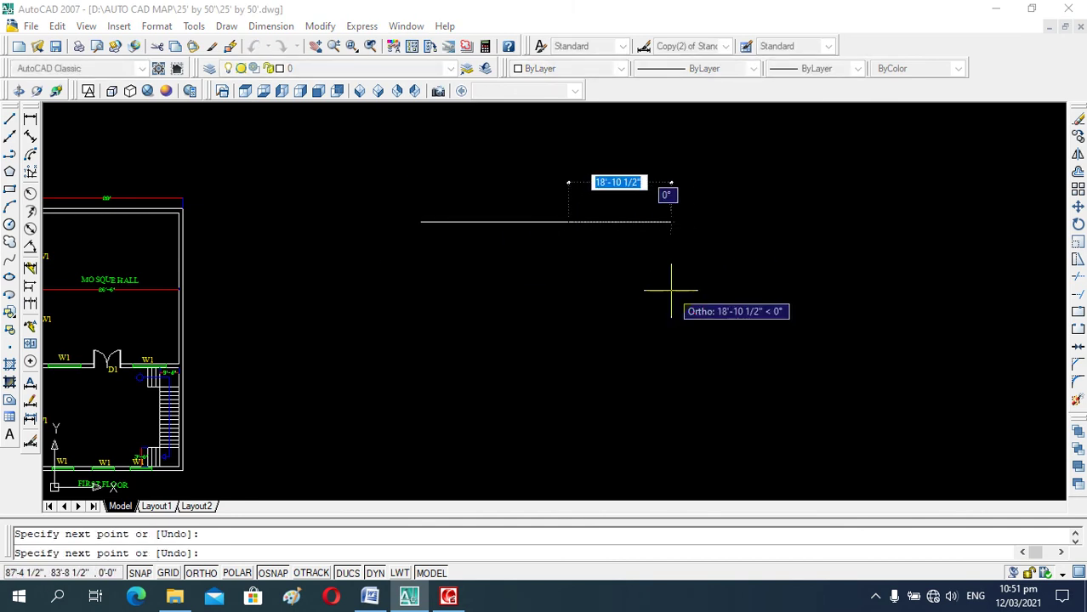
{"action": "key", "text": "F8"}
{"action": "left_click", "coordinate": [711, 322]}
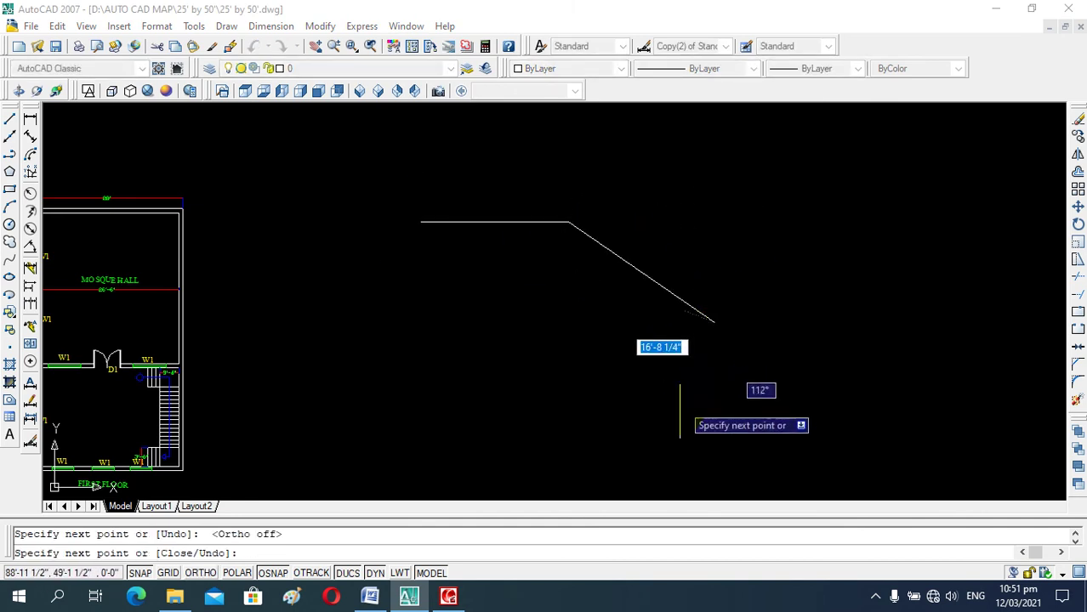
{"action": "left_click", "coordinate": [675, 474]}
{"action": "left_click", "coordinate": [483, 416]}
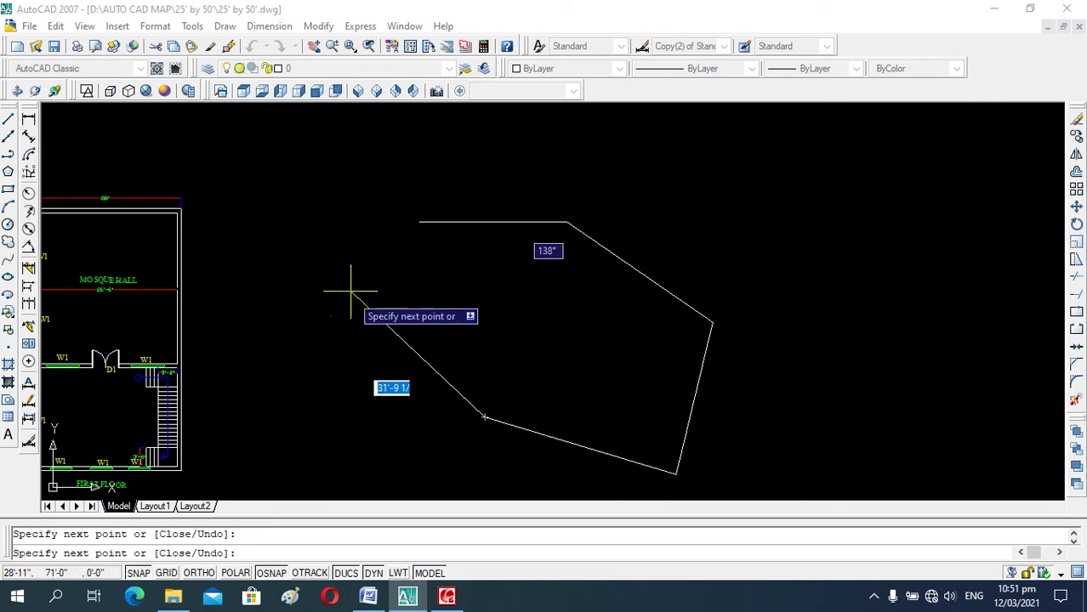
{"action": "left_click", "coordinate": [419, 223]}
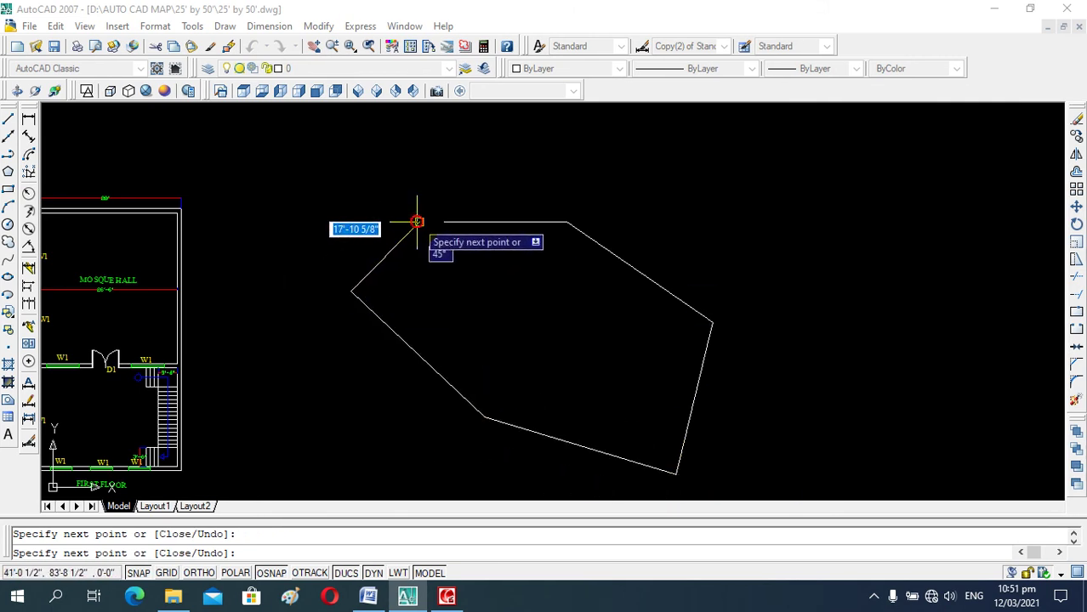
{"action": "key", "text": "Escape"}
{"action": "key", "text": "Escape"}
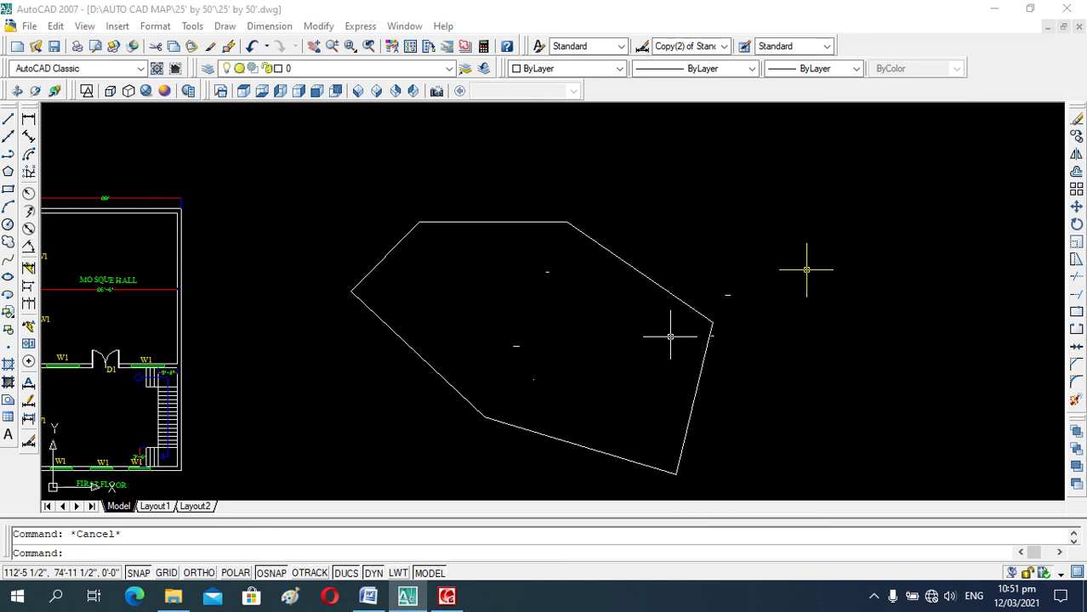
Use AA on each hexagon vertex: 276456.1 sq in (1919.834 sq ft), perimeter 175'-9 3/4".
{"action": "type", "text": "aa"}
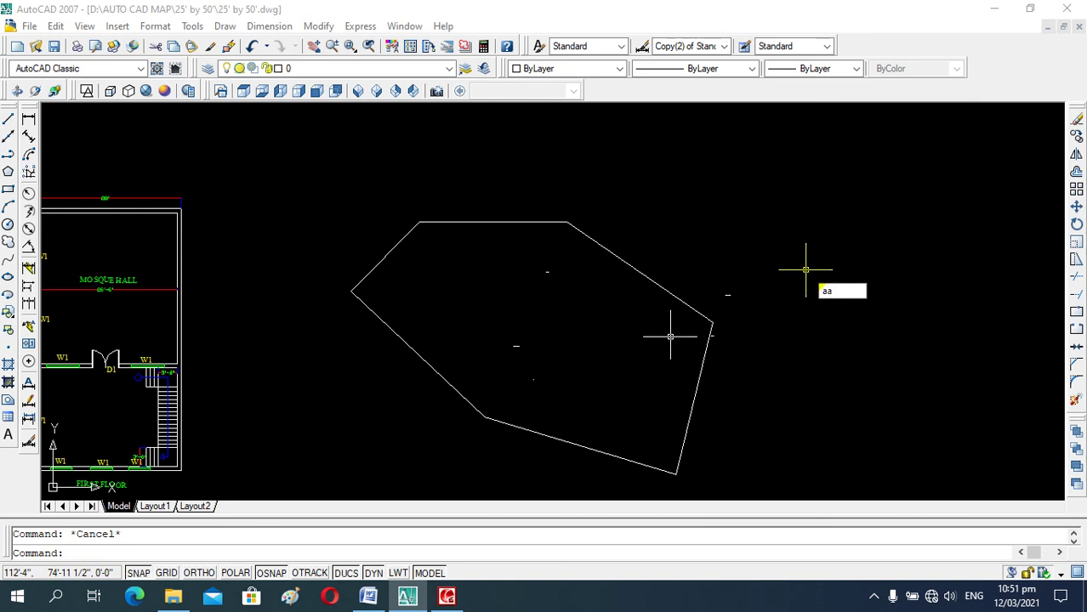
{"action": "key", "text": "Return"}
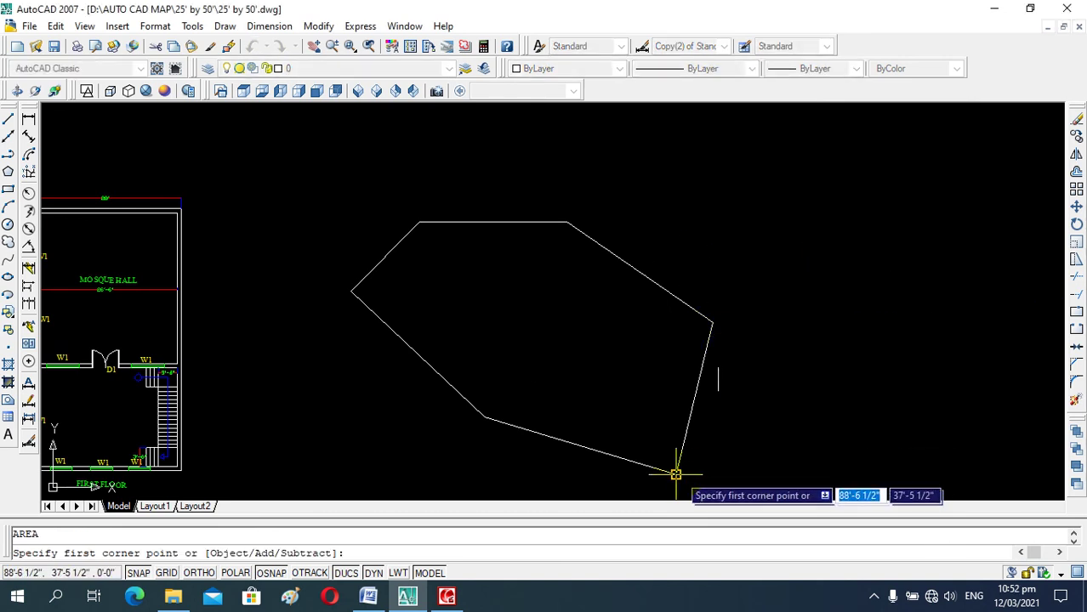
{"action": "left_click", "coordinate": [675, 474]}
{"action": "left_click", "coordinate": [712, 322]}
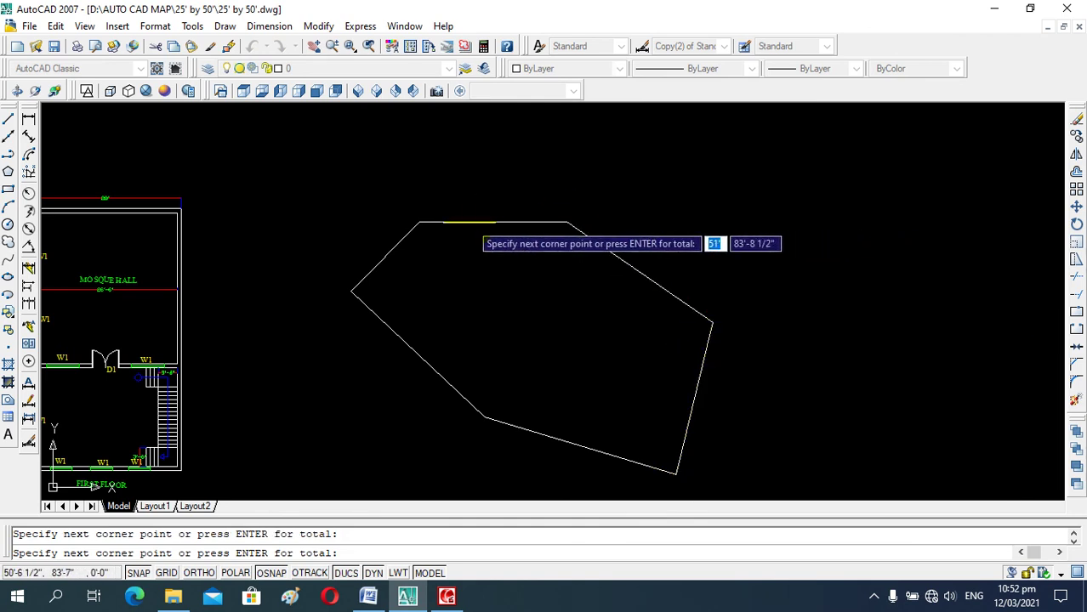
{"action": "left_click", "coordinate": [418, 222]}
{"action": "left_click", "coordinate": [352, 293]}
{"action": "left_click", "coordinate": [484, 417]}
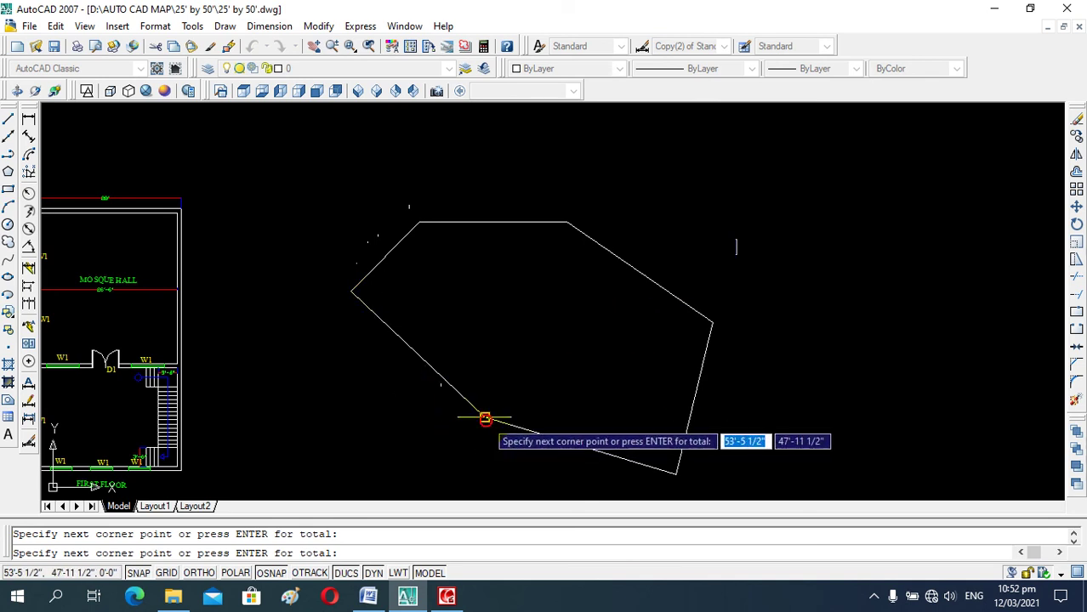
{"action": "left_click", "coordinate": [675, 474]}
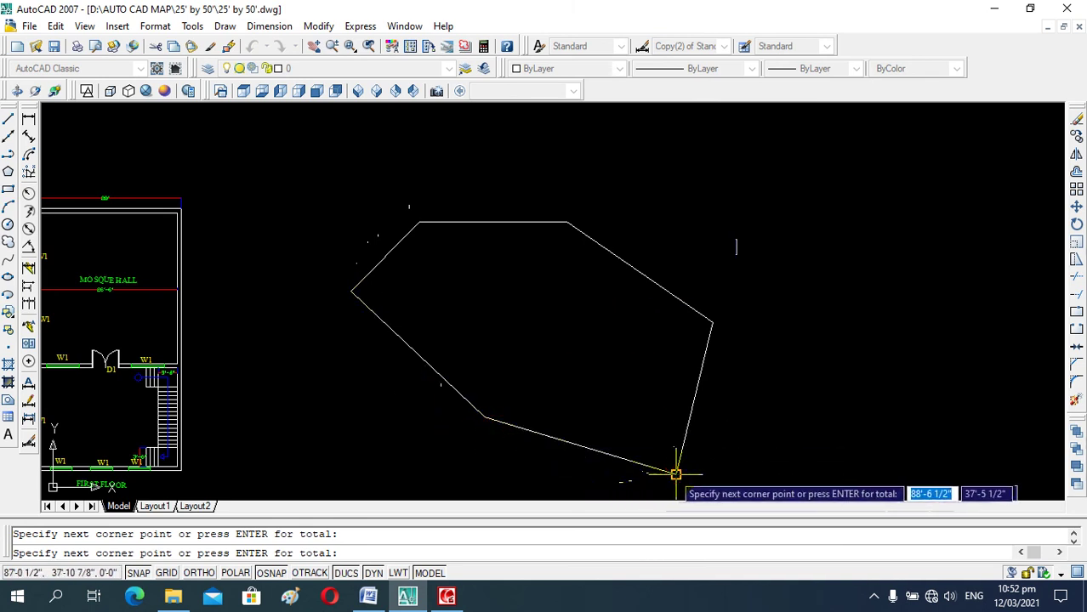
{"action": "key", "text": "Return"}
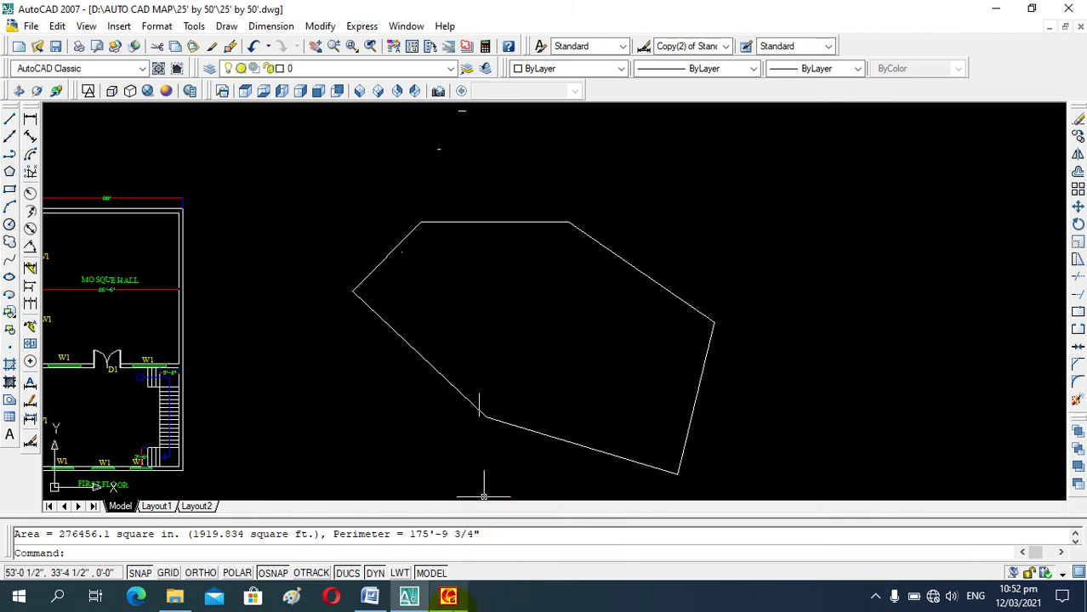
Restore the Camtasia Recorder window showing 4171 frames and length 04:38.
{"action": "left_click", "coordinate": [448, 599]}
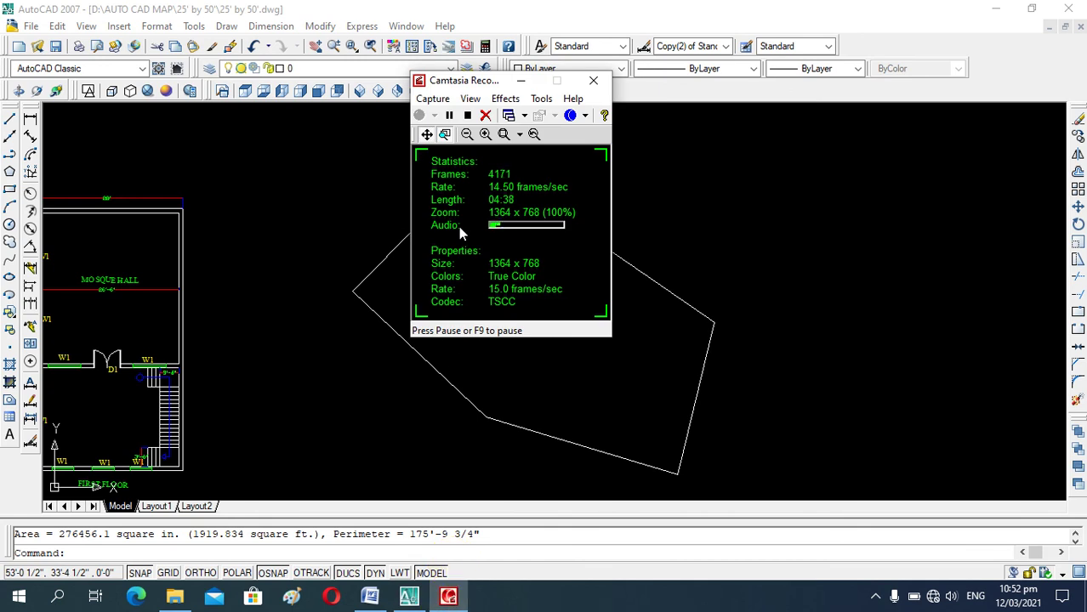